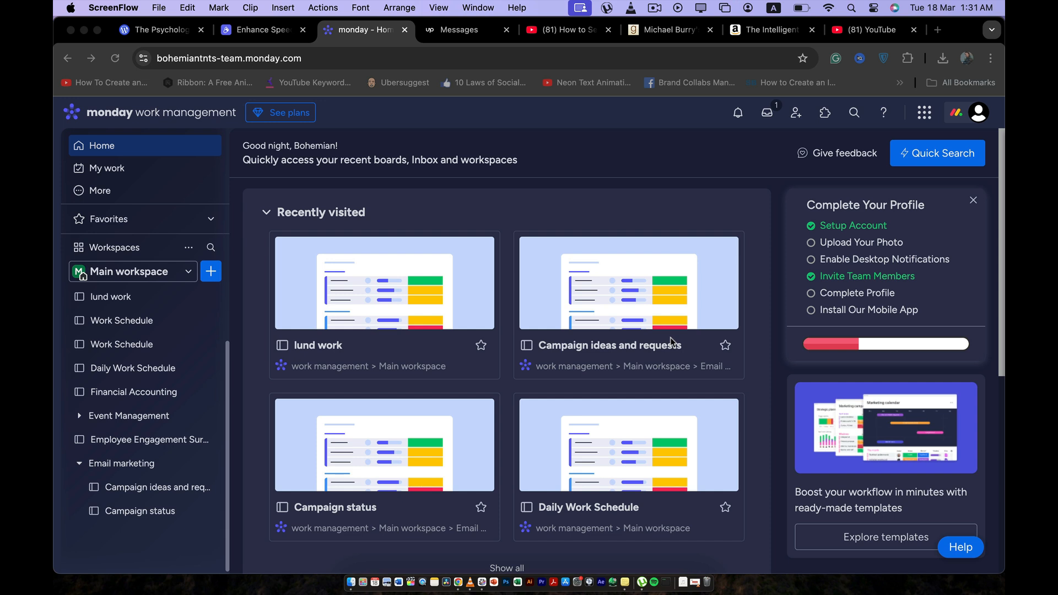
click(980, 114)
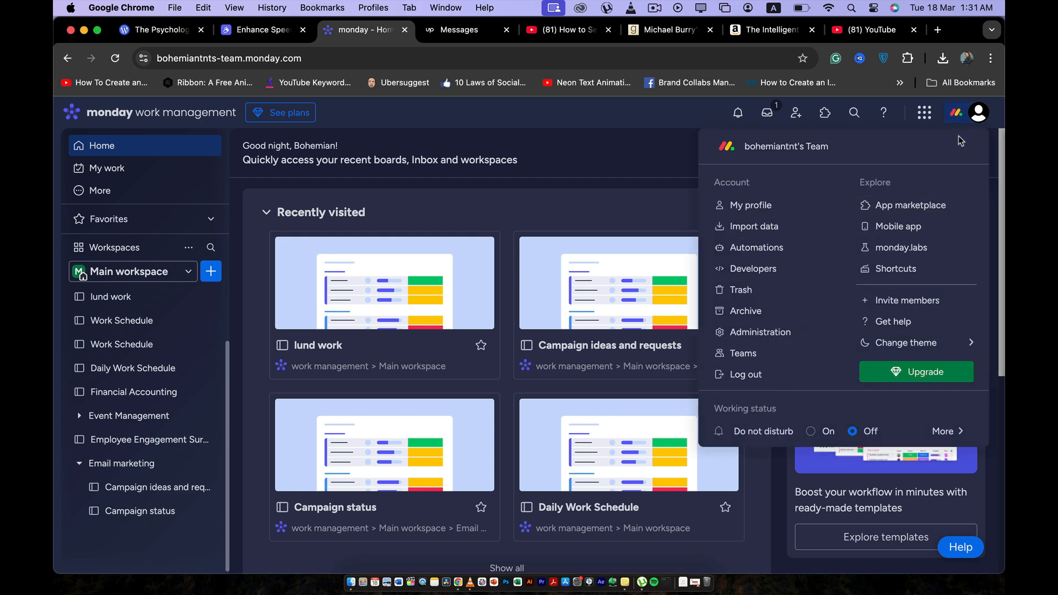
click(976, 119)
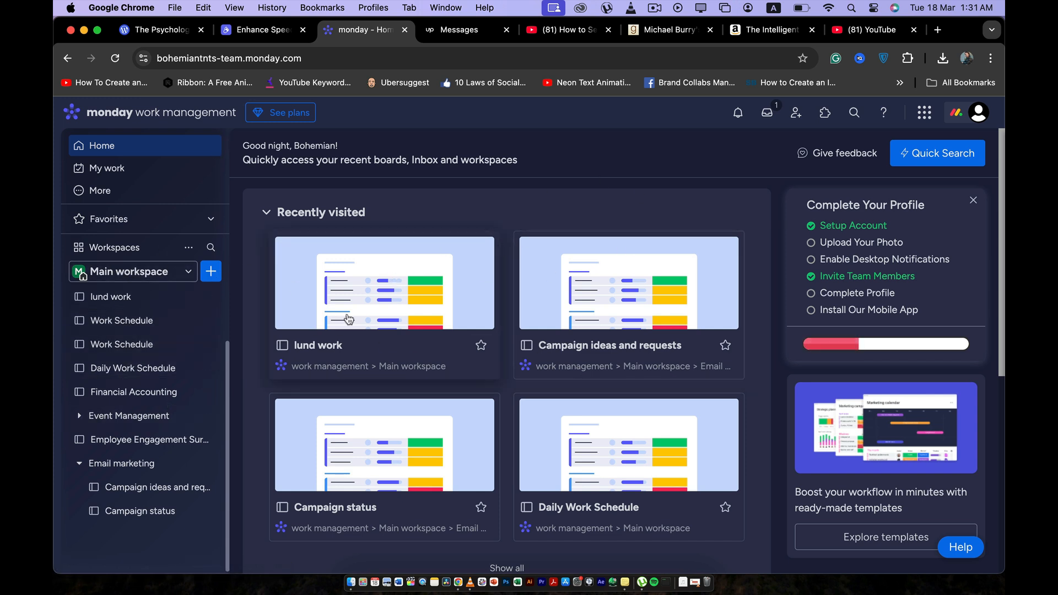
Start a new board from a template, search the template center for "action", and open the Action Plan template
click(211, 278)
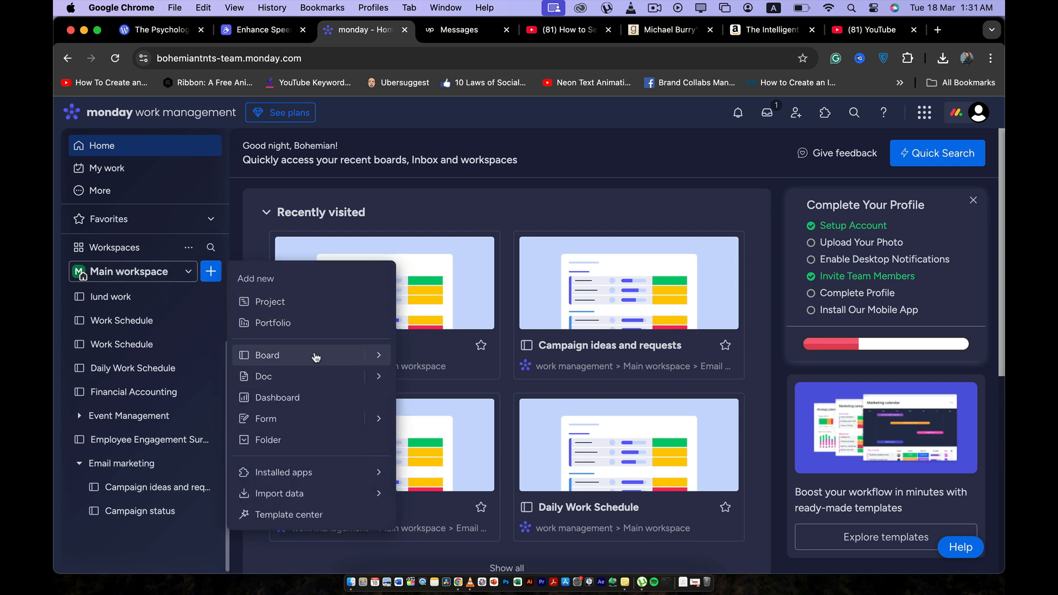
mouse_move(368, 358)
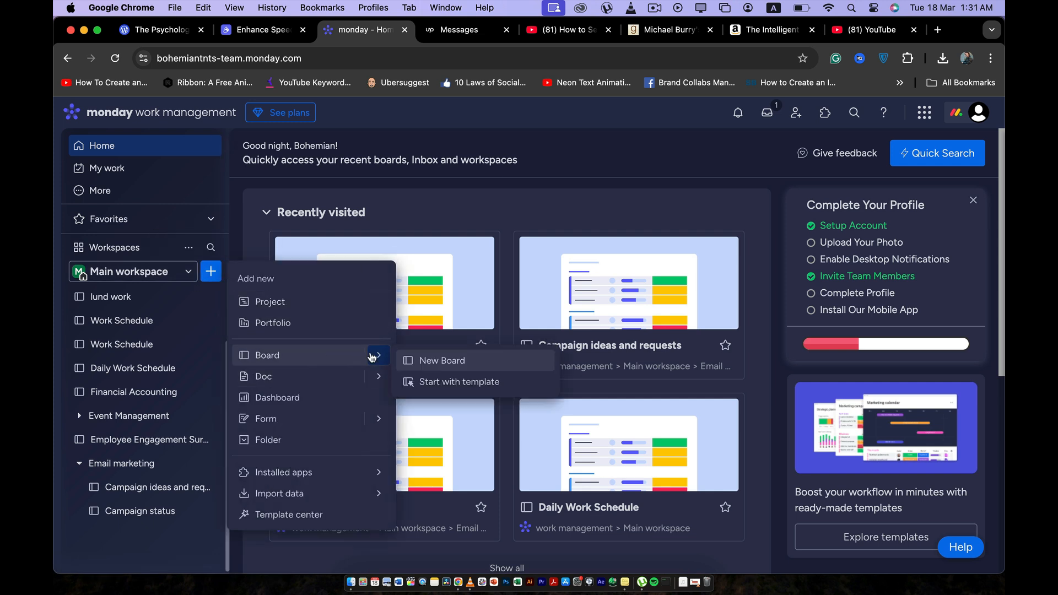
click(424, 386)
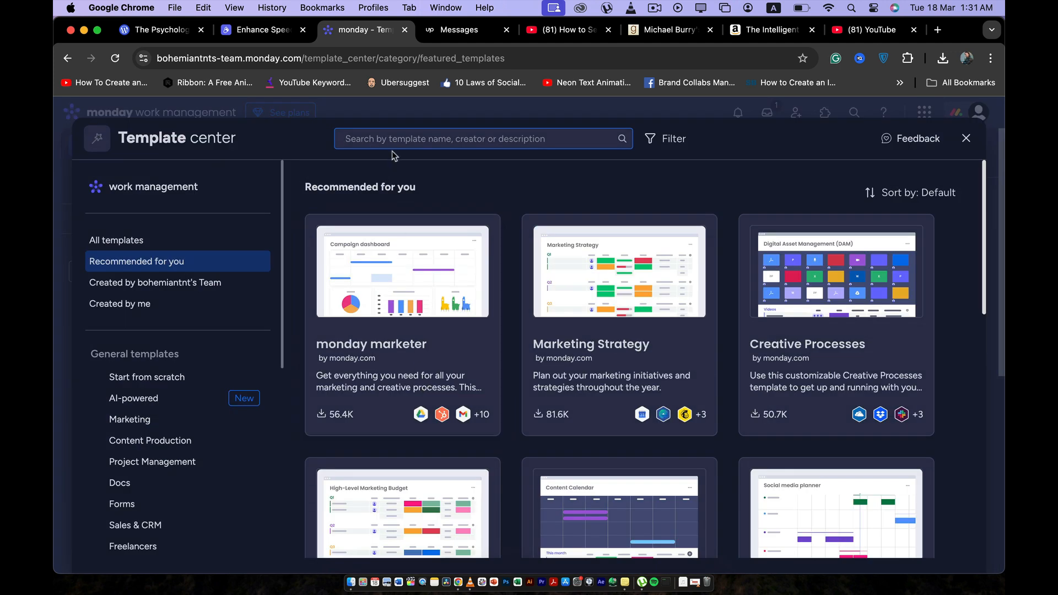
text(action)
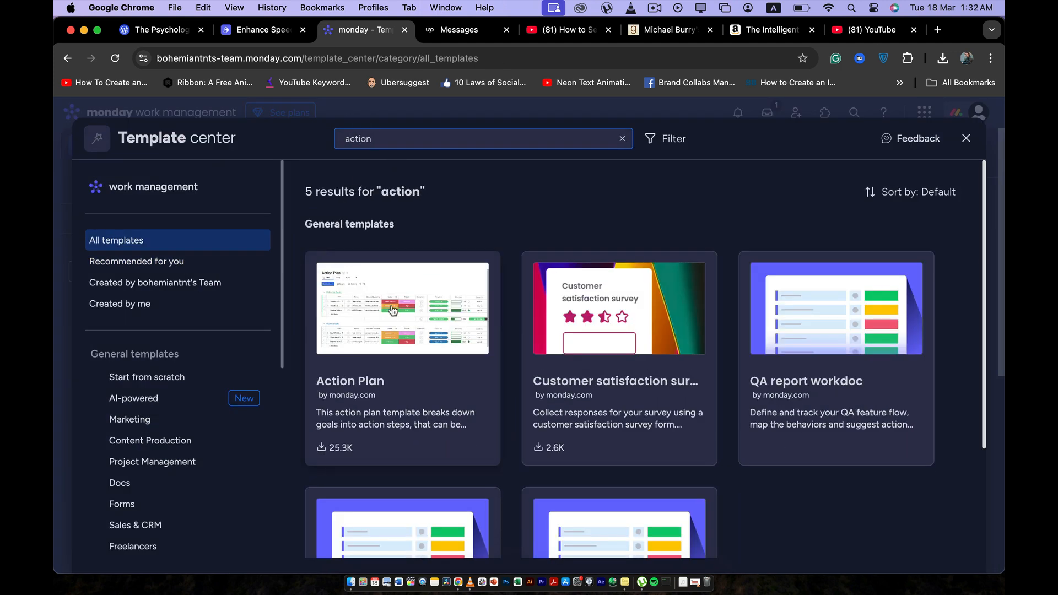
scroll(400, 303, down, 1)
click(401, 303)
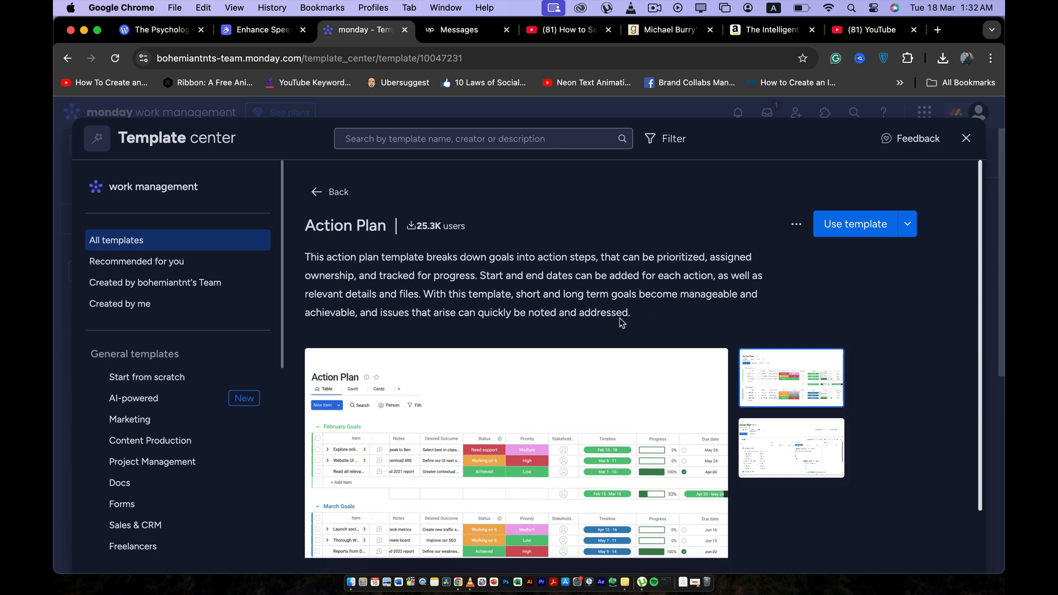
Look through the Action Plan template's preview images and use the template to create the board
scroll(597, 327, down, 2)
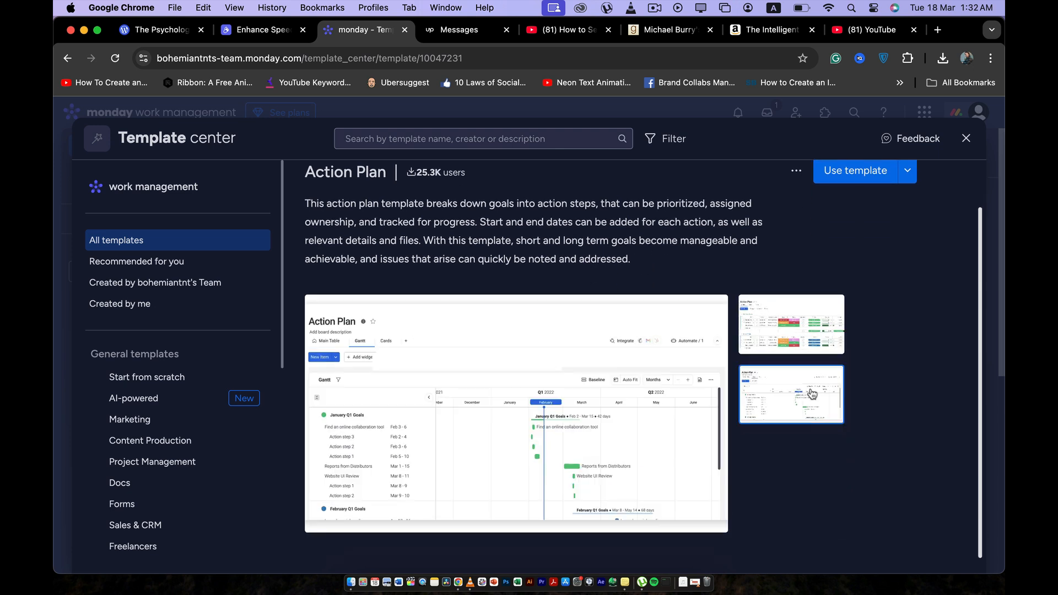
click(802, 385)
click(799, 339)
scroll(432, 260, up, 2)
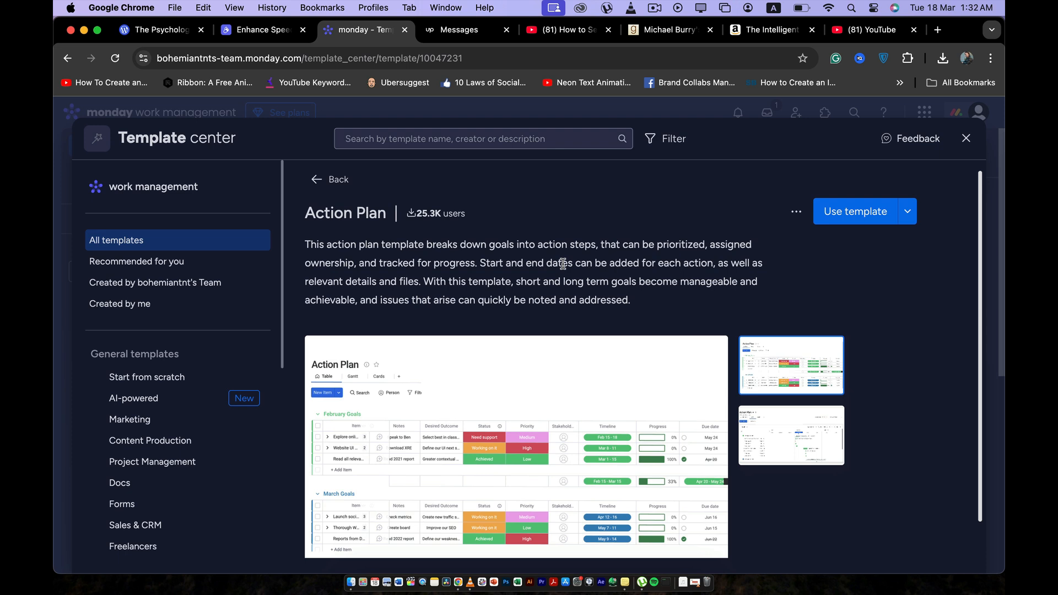
click(854, 219)
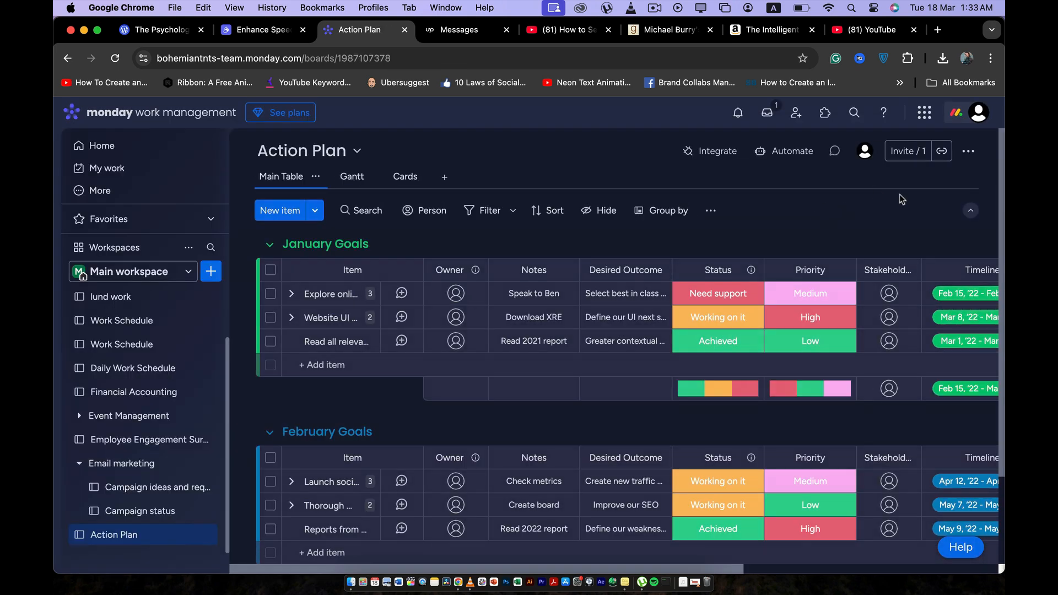
Add an item named "Finish 40 videos" to the January Goals group
scroll(528, 344, right, 1)
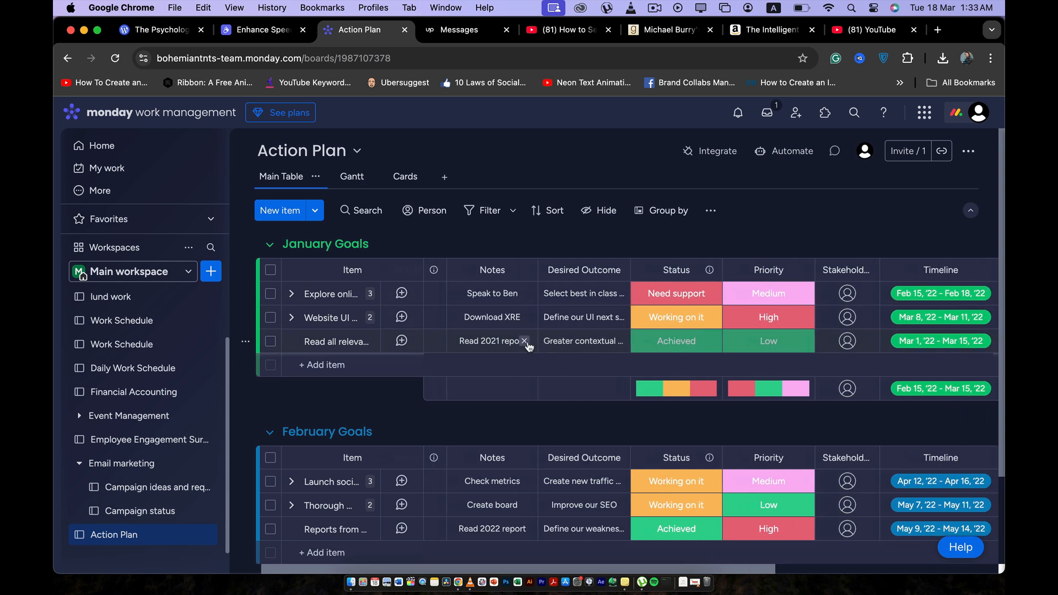
scroll(527, 345, left, 1)
scroll(558, 272, left, 1)
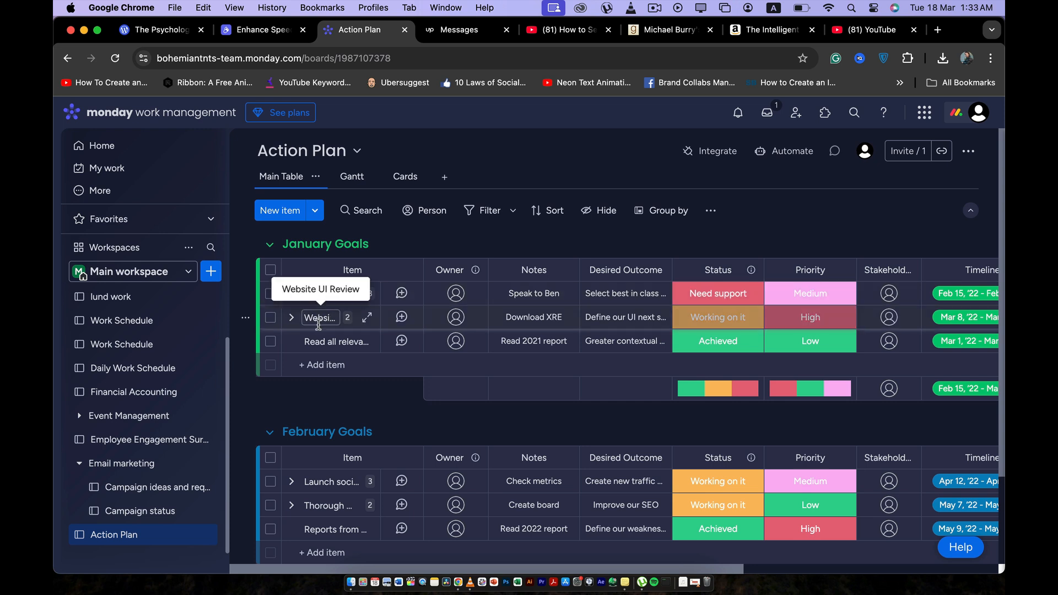
click(324, 368)
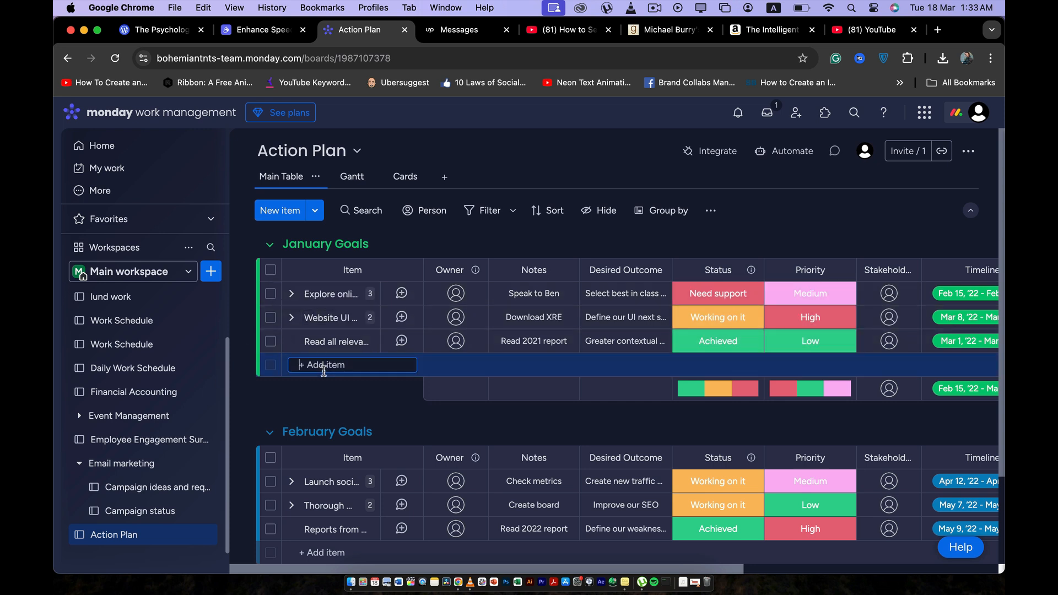
text(F)
text(inish 40 videos)
key(Return)
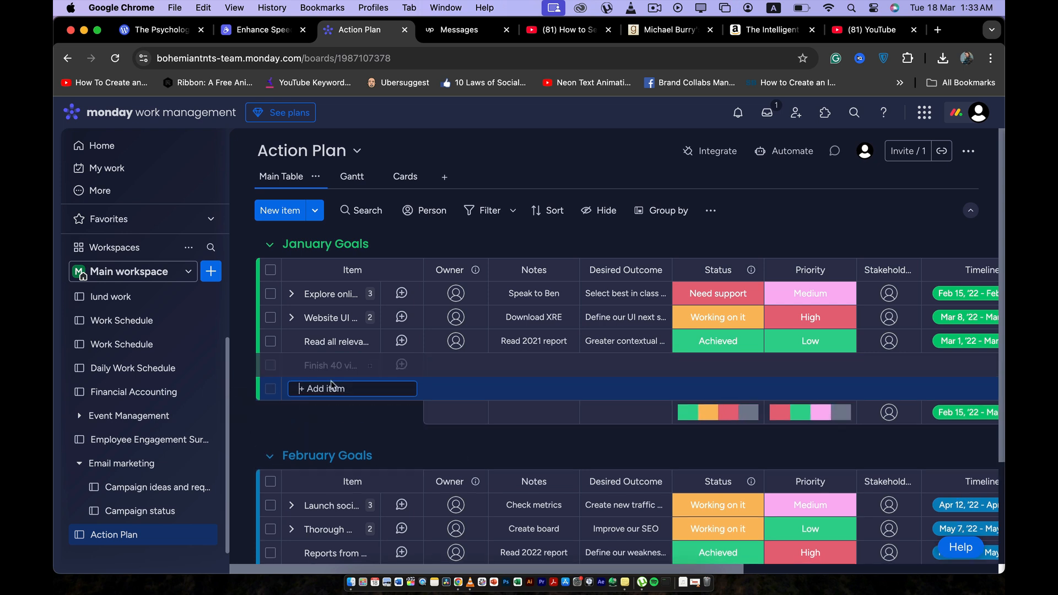
Assign a team member as owner of the "Finish 40 videos" item and enter "Edit in PP" as its note
click(343, 365)
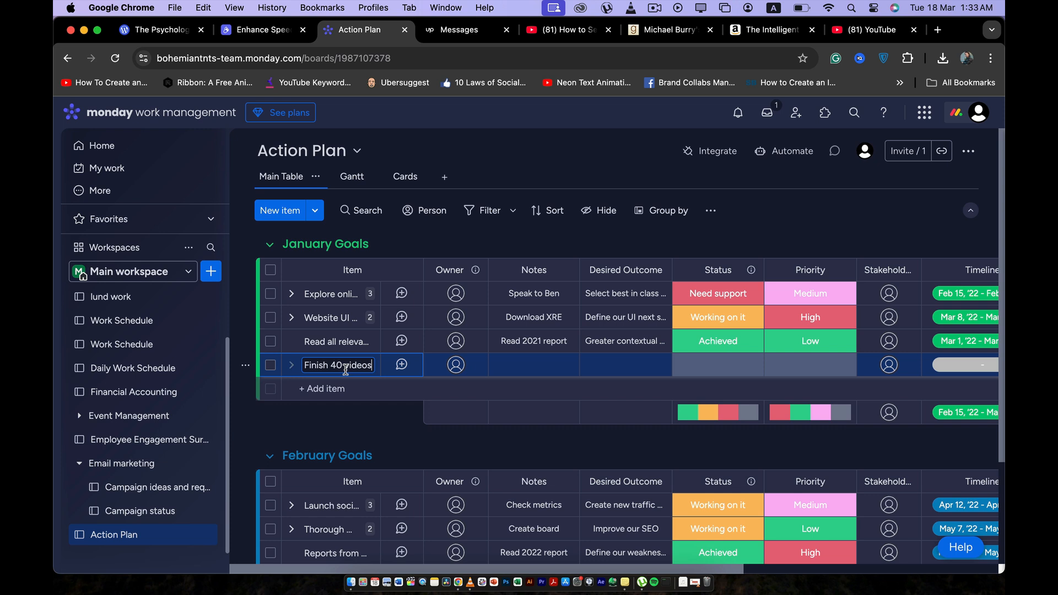
click(459, 374)
click(455, 216)
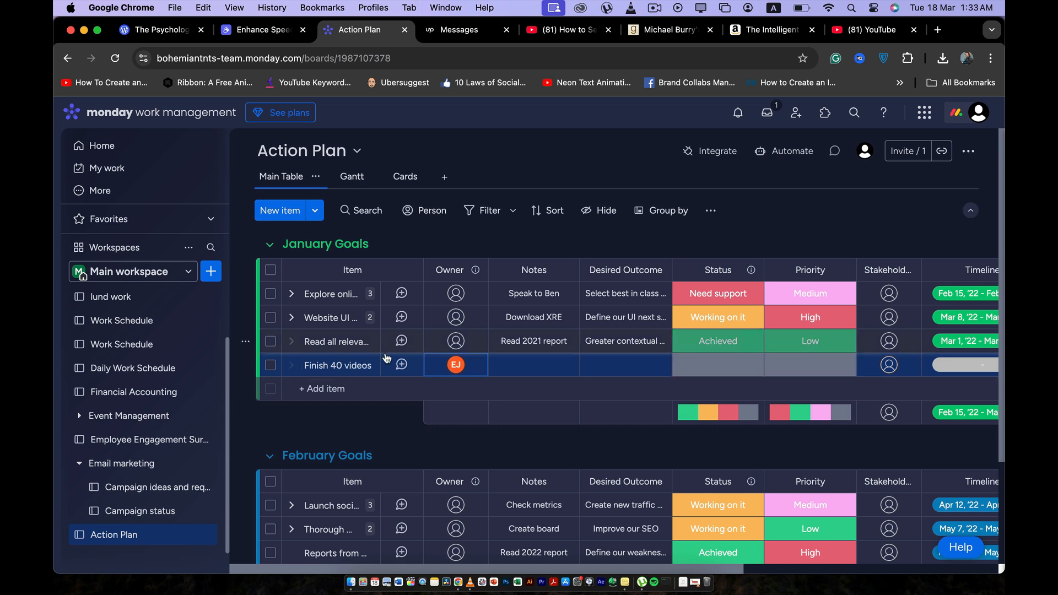
click(532, 366)
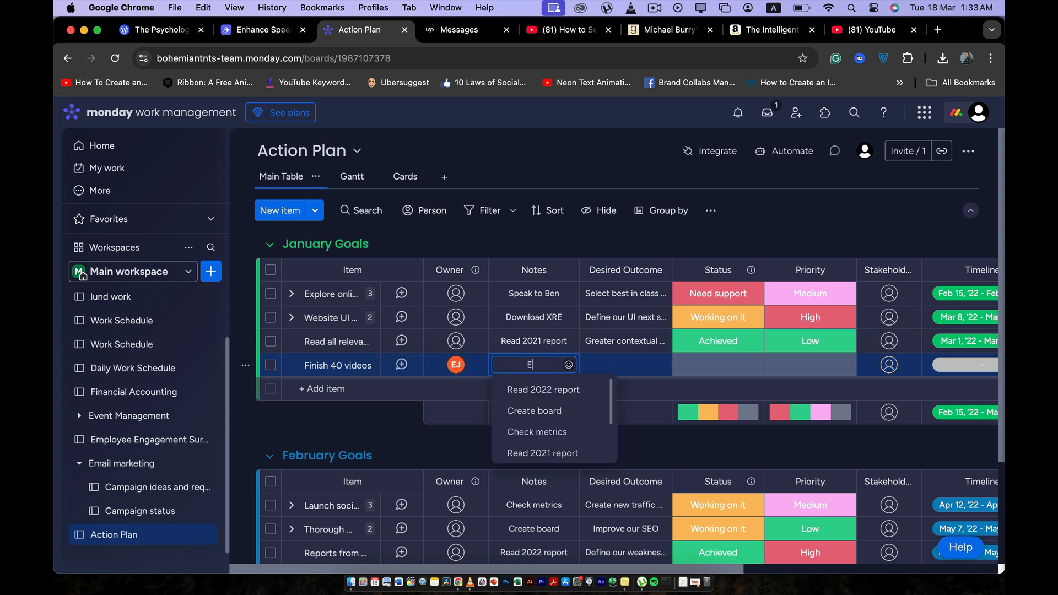
text(Edit in p)
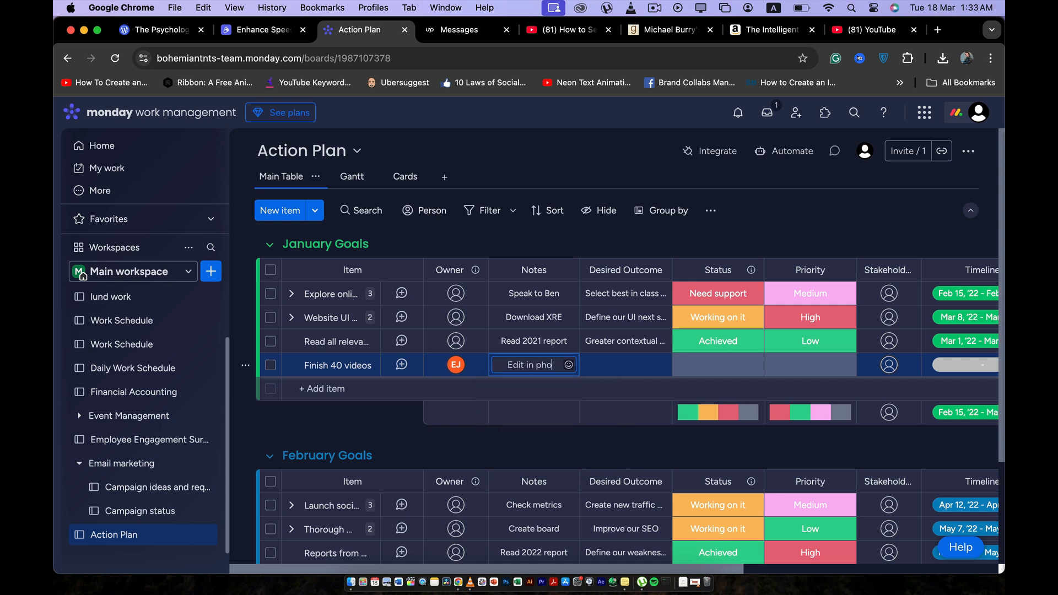
key(BackSpace)
text(PP)
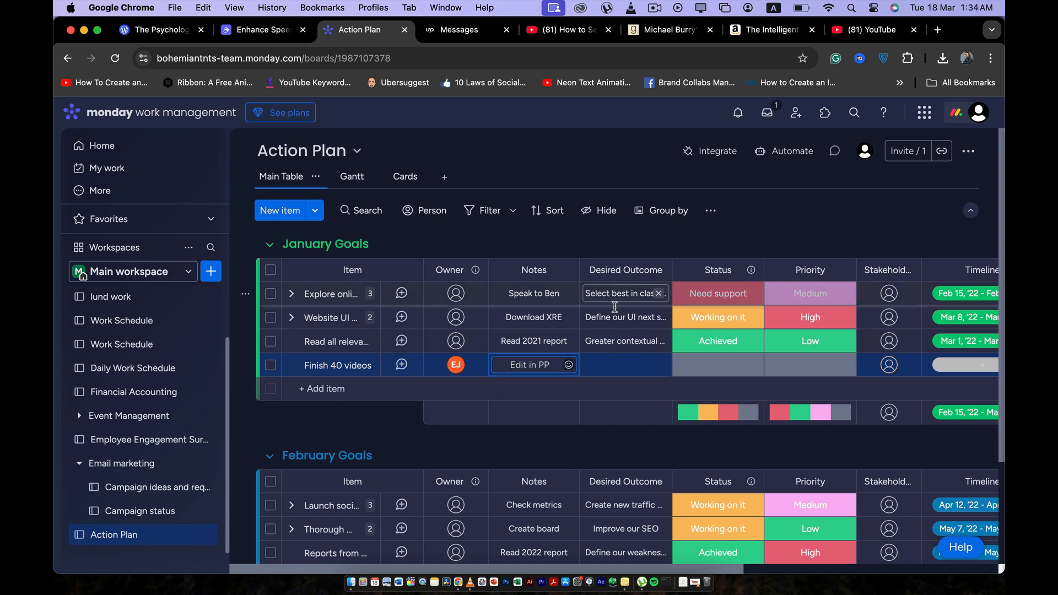
Enter "Finish editing 40 videos" as the desired outcome of the "Finish 40 videos" item
click(604, 362)
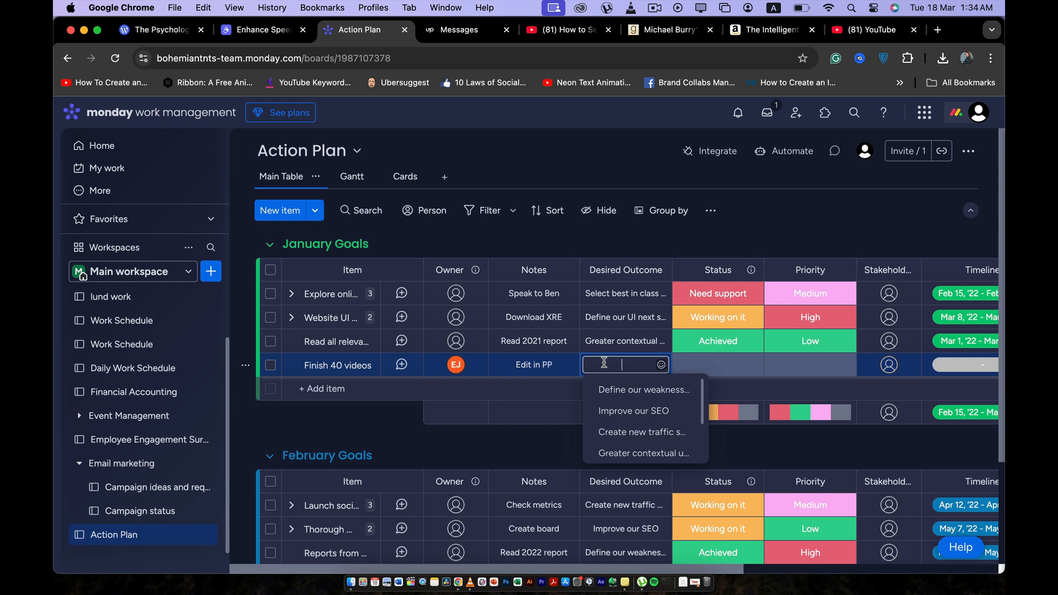
text(F)
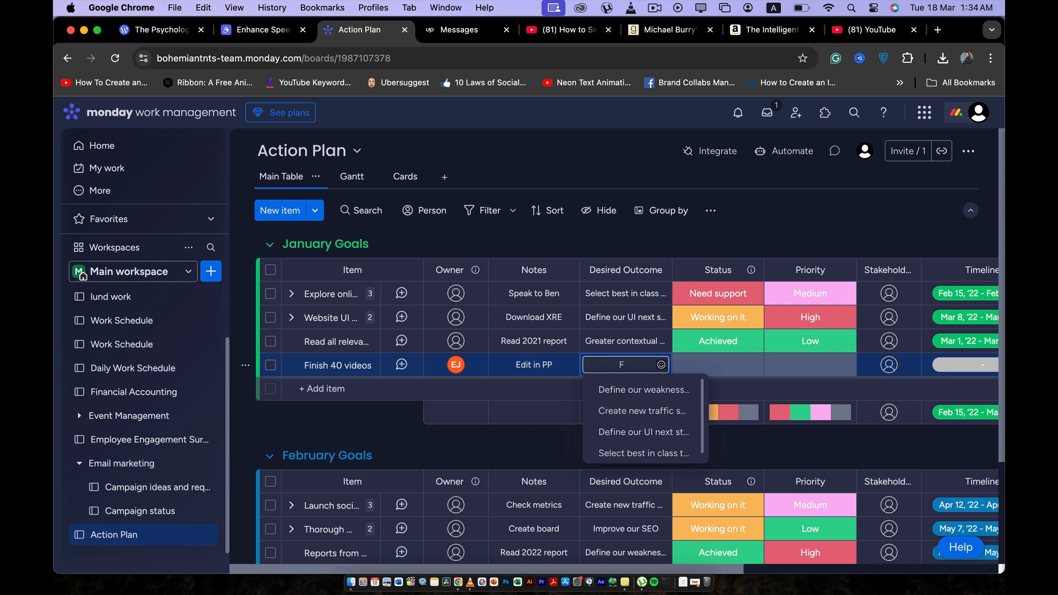
text(inish editin)
text(g 40 v)
text(ideos)
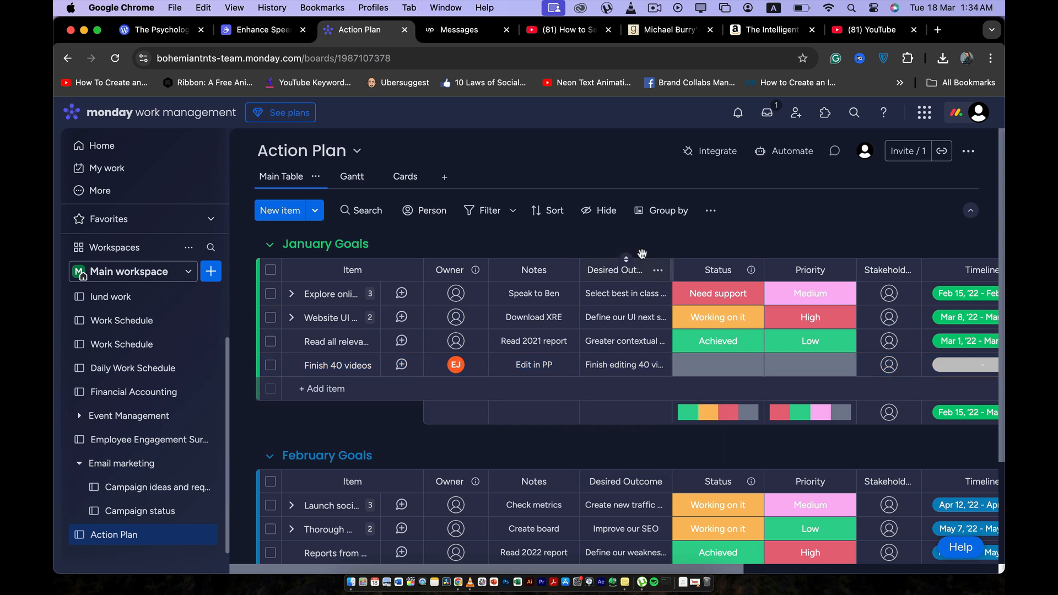
key(Return)
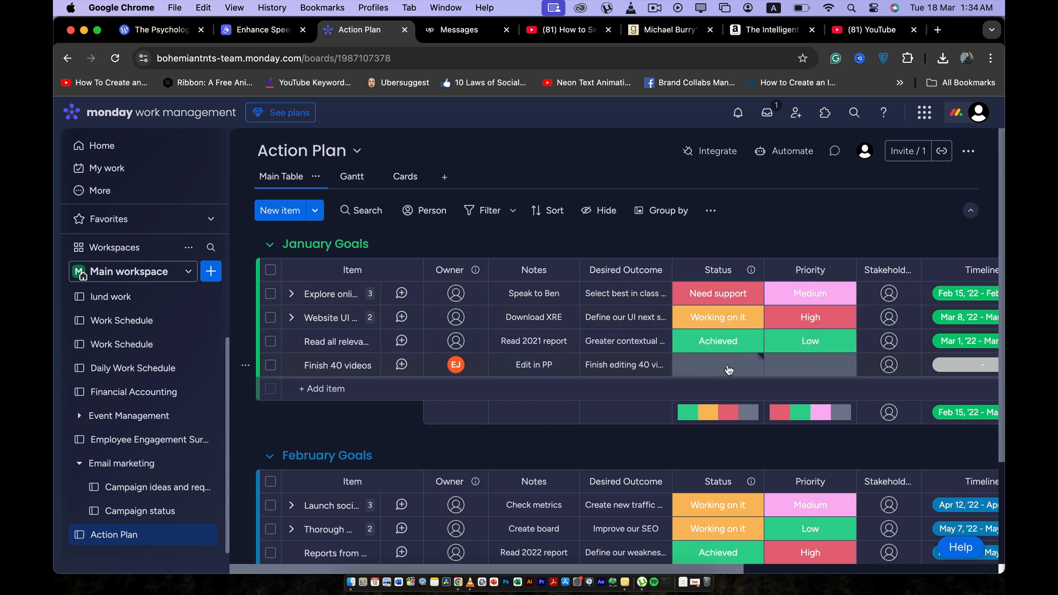
Set the "Finish 40 videos" item's status to Working on it and its priority to High
click(729, 370)
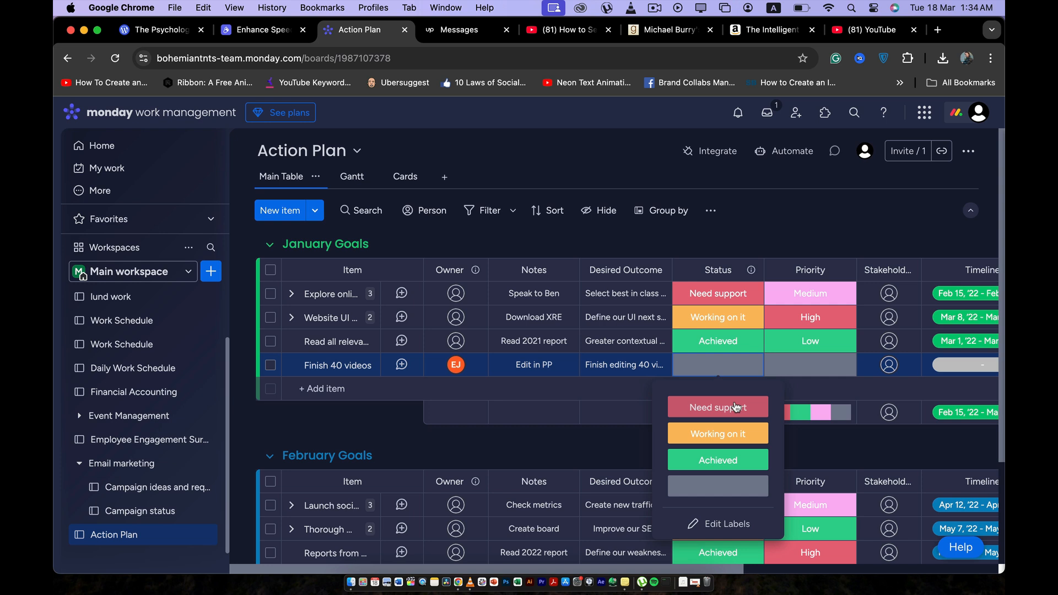
click(716, 435)
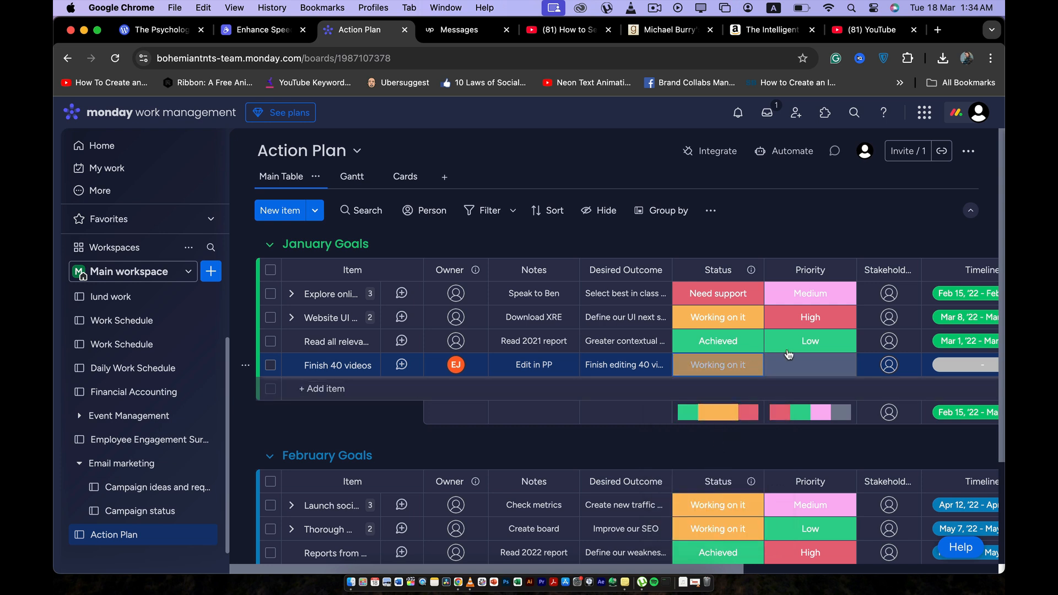
click(827, 368)
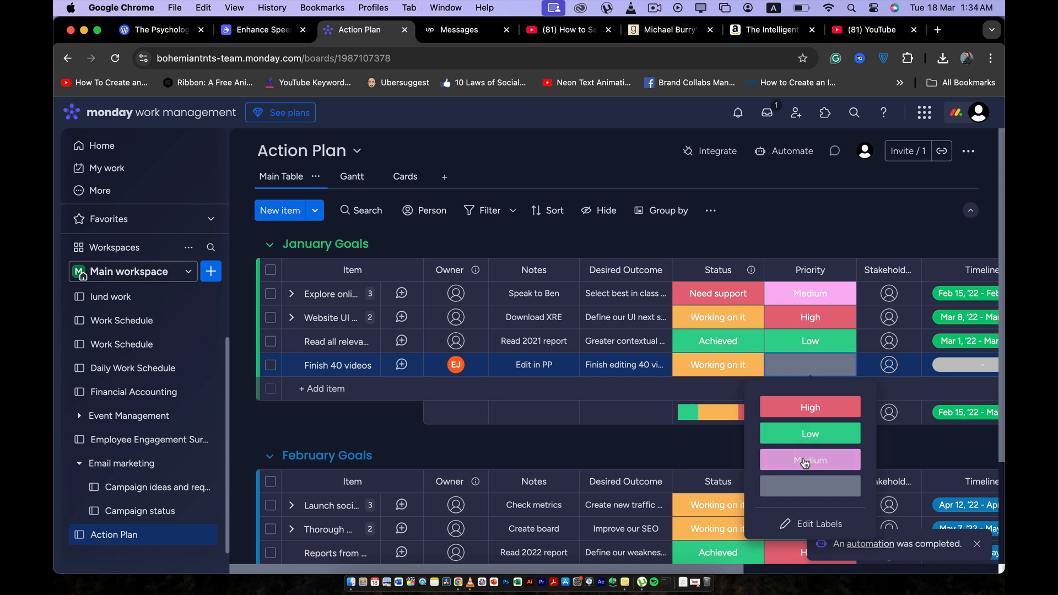
click(809, 409)
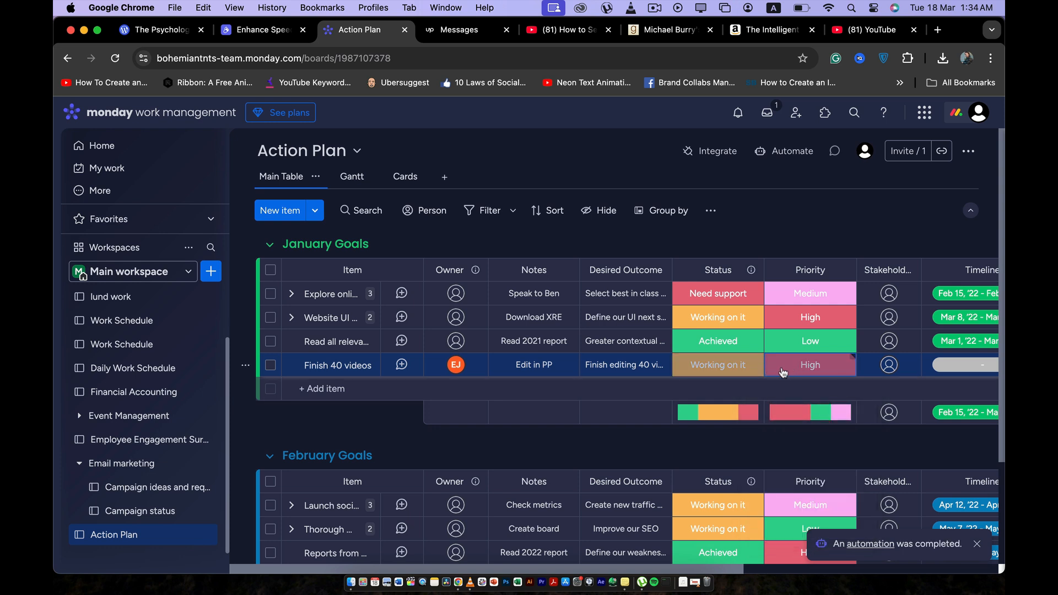
Add a new group below February Goals, keeping its default name
scroll(777, 364, right, 5)
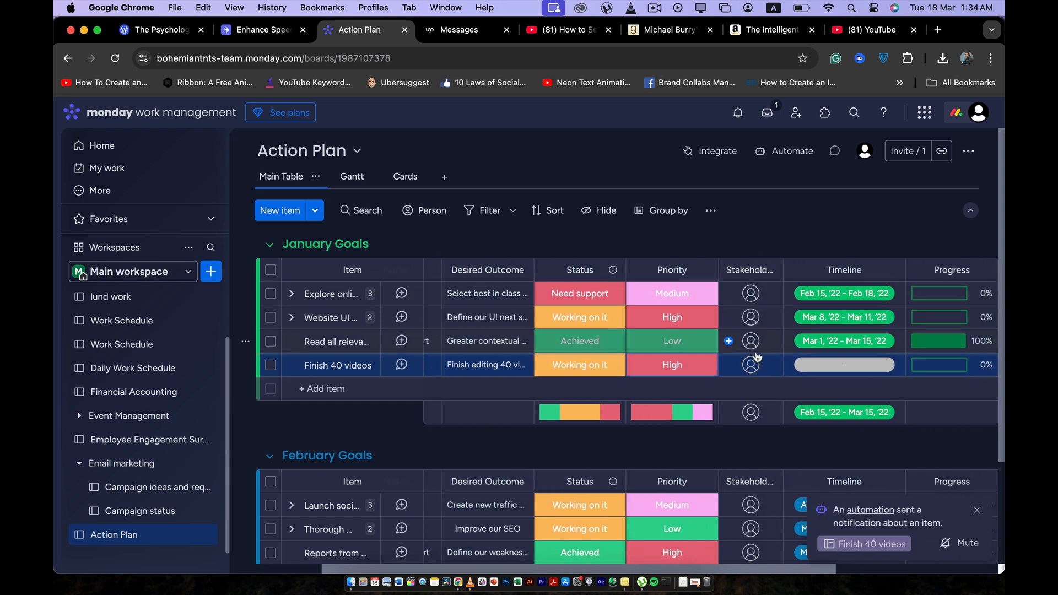
scroll(731, 368, right, 3)
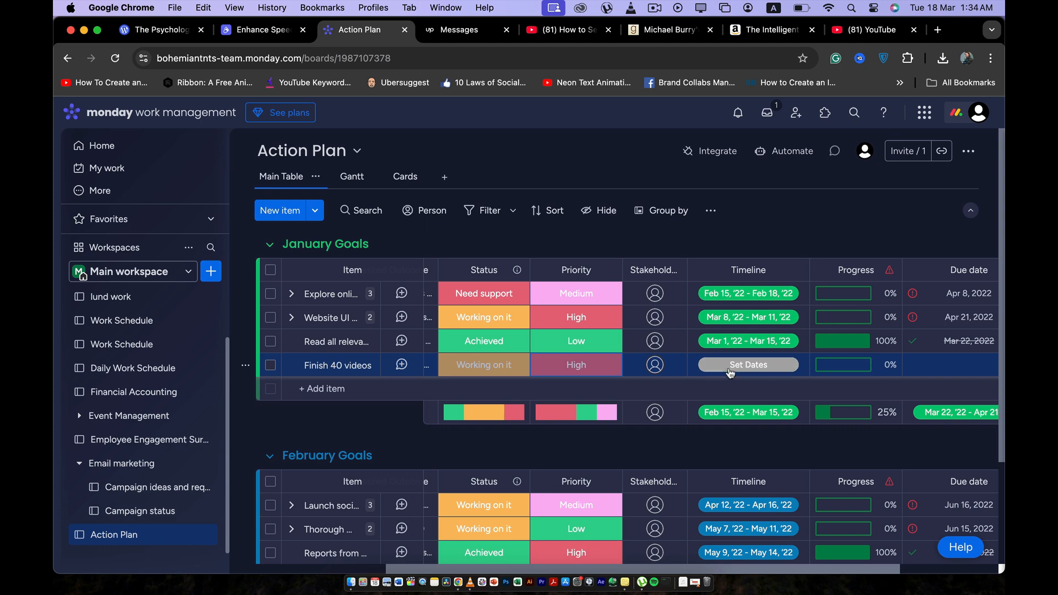
scroll(699, 386, left, 5)
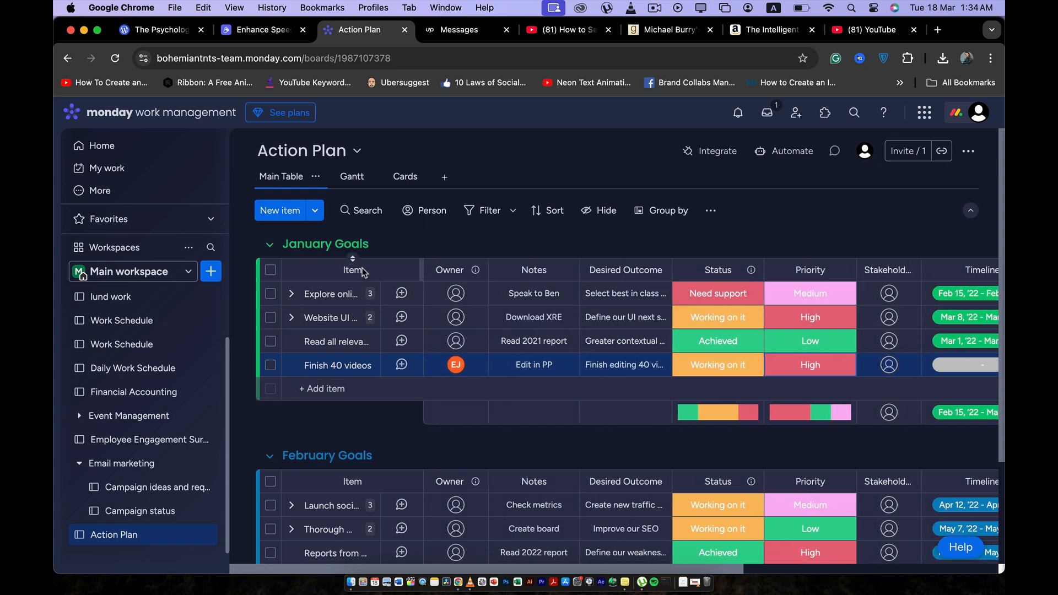
scroll(303, 330, down, 3)
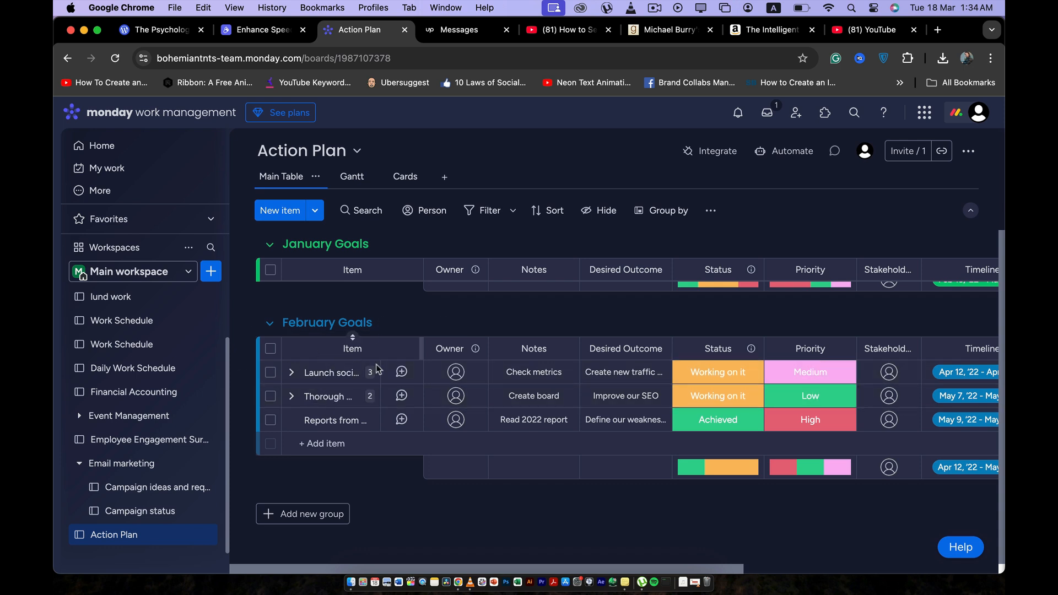
click(302, 514)
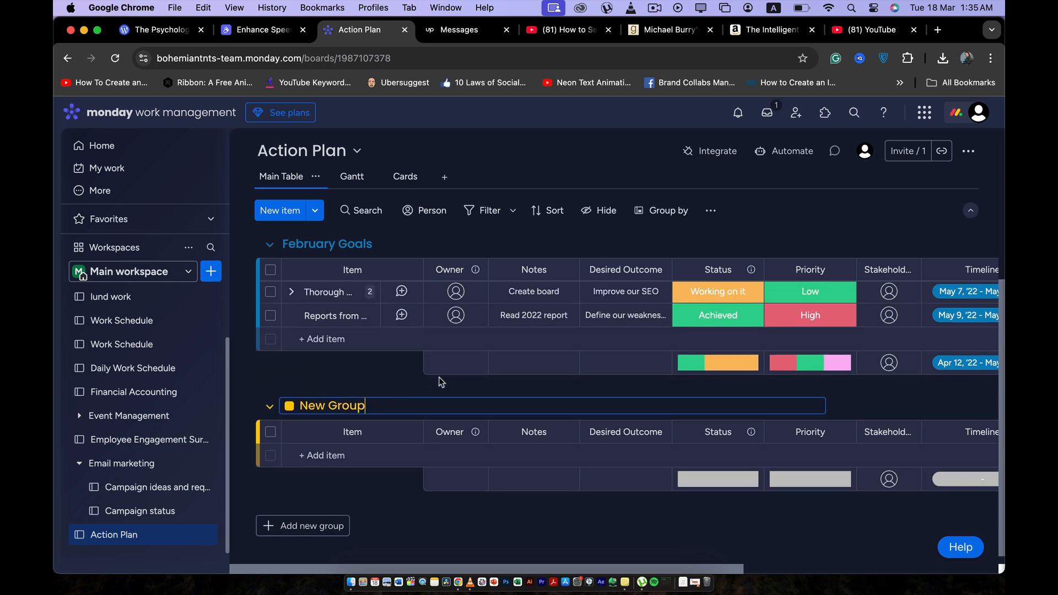
scroll(440, 380, up, 5)
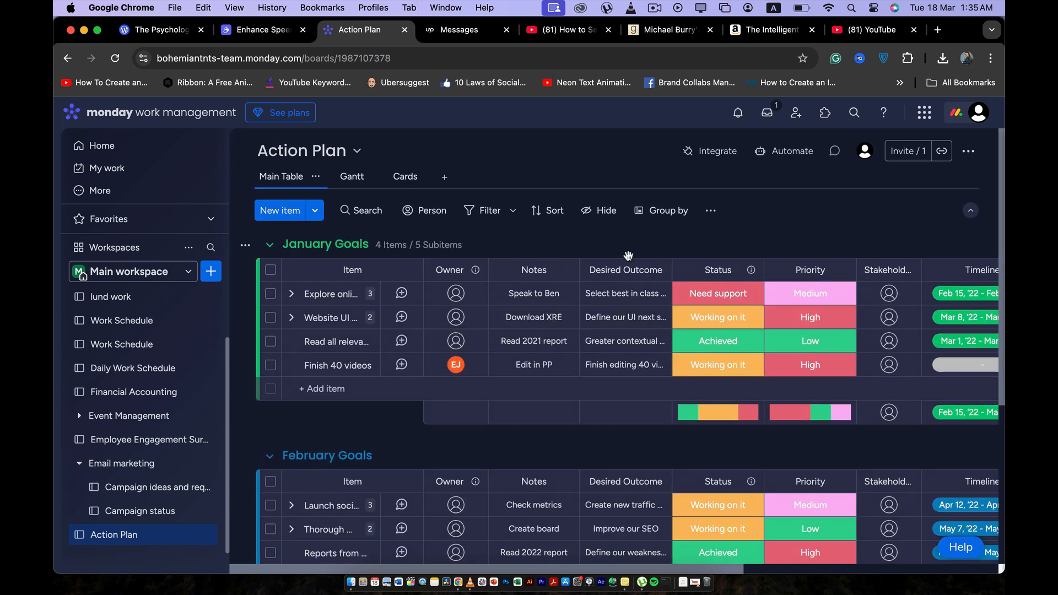